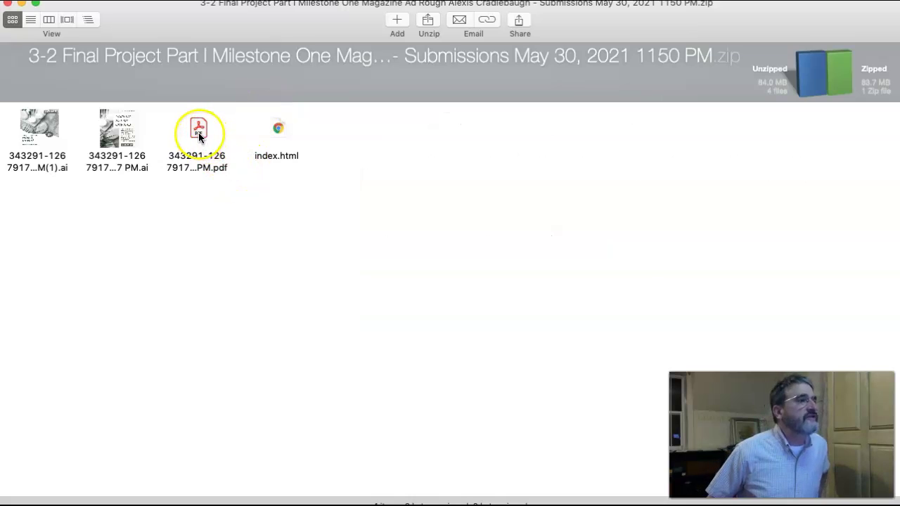
- Open the PDF of thumbnail sketches from the submission archive, review the sketches, and close the document
{"action": "double_click", "coordinate": [198, 133]}
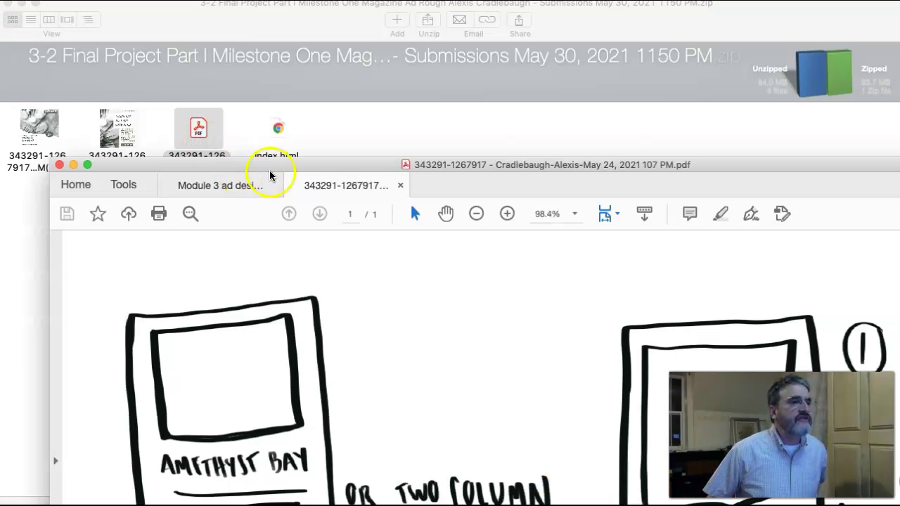
{"action": "left_click_drag", "start_coordinate": [337, 163], "coordinate": [292, 0]}
{"action": "scroll", "coordinate": [450, 267], "scroll_direction": "down", "scroll_amount": 10}
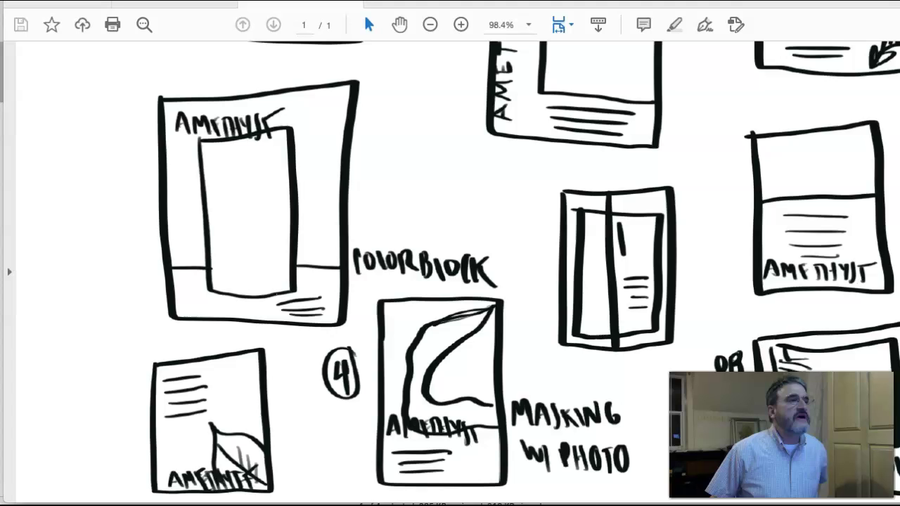
{"action": "scroll", "coordinate": [450, 267], "scroll_direction": "up", "scroll_amount": 10}
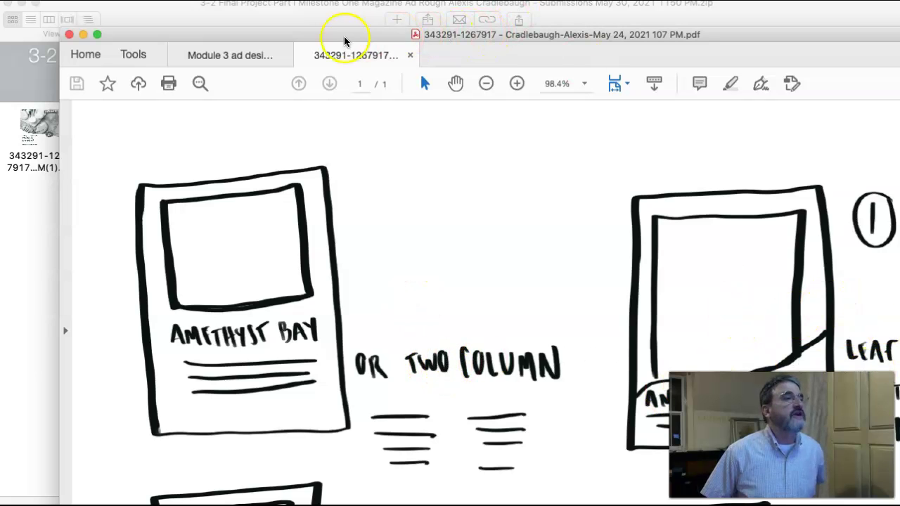
{"action": "left_click_drag", "start_coordinate": [291, 35], "coordinate": [459, 220]}
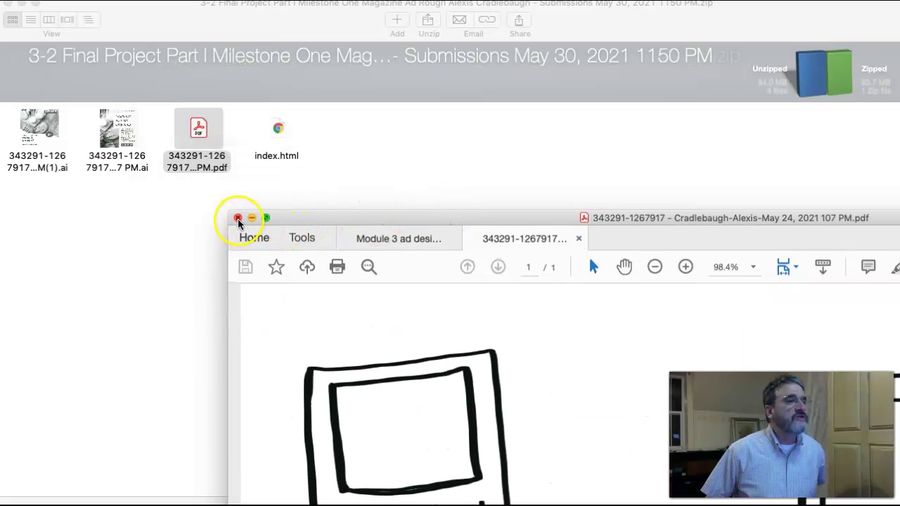
{"action": "left_click_drag", "start_coordinate": [290, 219], "coordinate": [289, 270]}
{"action": "left_click", "coordinate": [236, 267]}
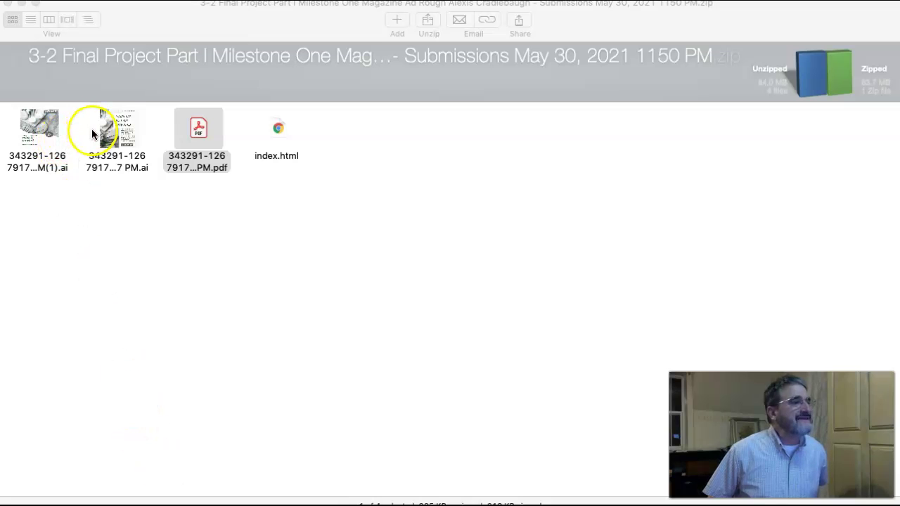
- Open the second Illustrator file with its missing linked image ignored, view the Unplug Relax Unwind layout, and return to the archive window
{"action": "double_click", "coordinate": [115, 130]}
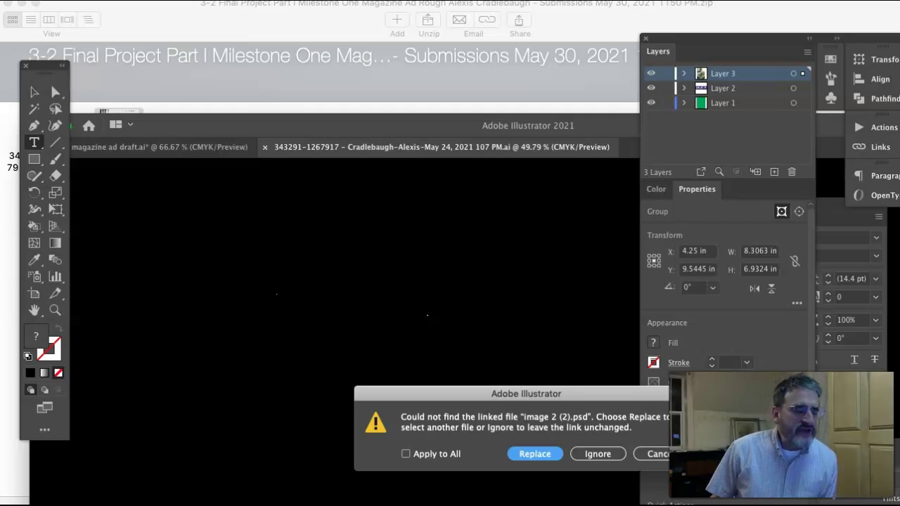
{"action": "left_click", "coordinate": [598, 456]}
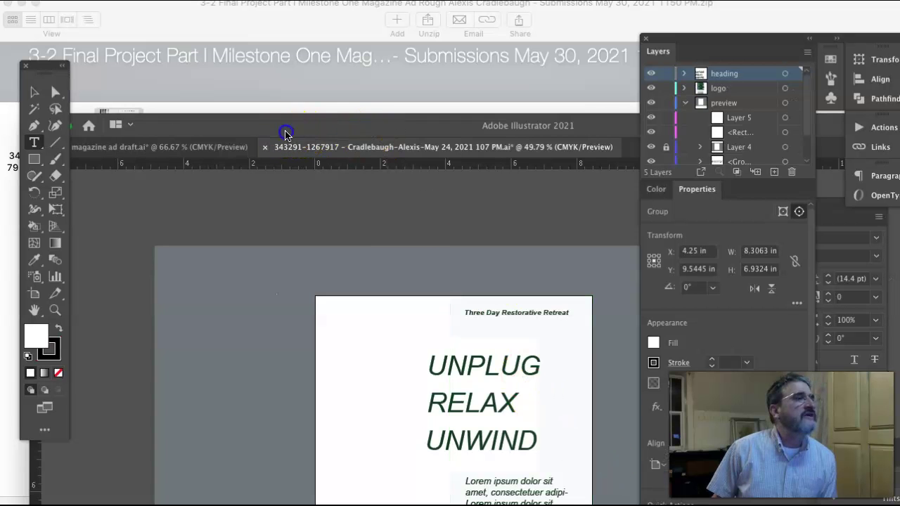
{"action": "left_click_drag", "start_coordinate": [257, 132], "coordinate": [218, 61]}
{"action": "key", "text": "f"}
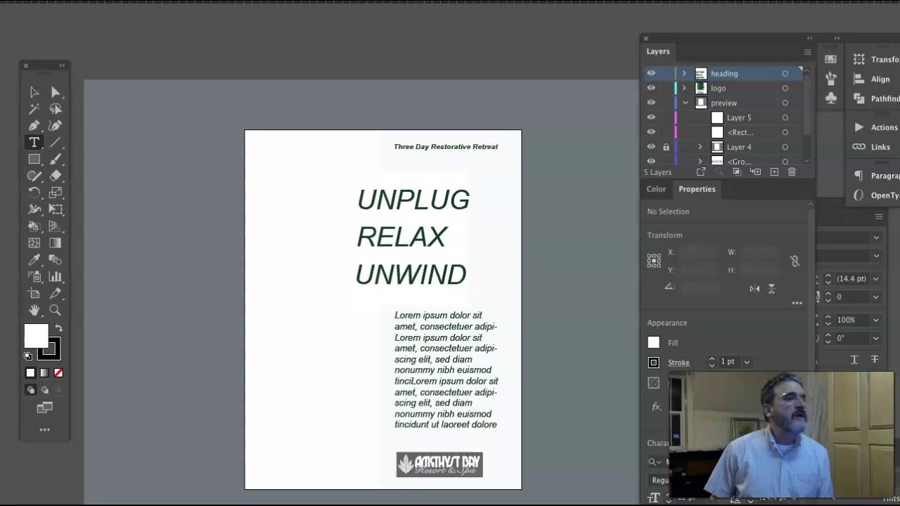
{"action": "key", "text": "f"}
{"action": "left_click_drag", "start_coordinate": [263, 60], "coordinate": [243, 214]}
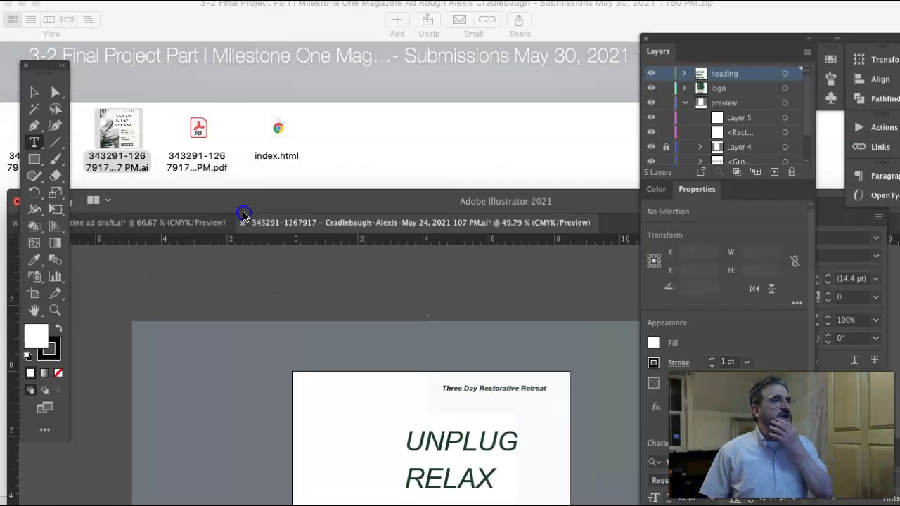
{"action": "left_click", "coordinate": [200, 163]}
{"action": "left_click", "coordinate": [141, 138]}
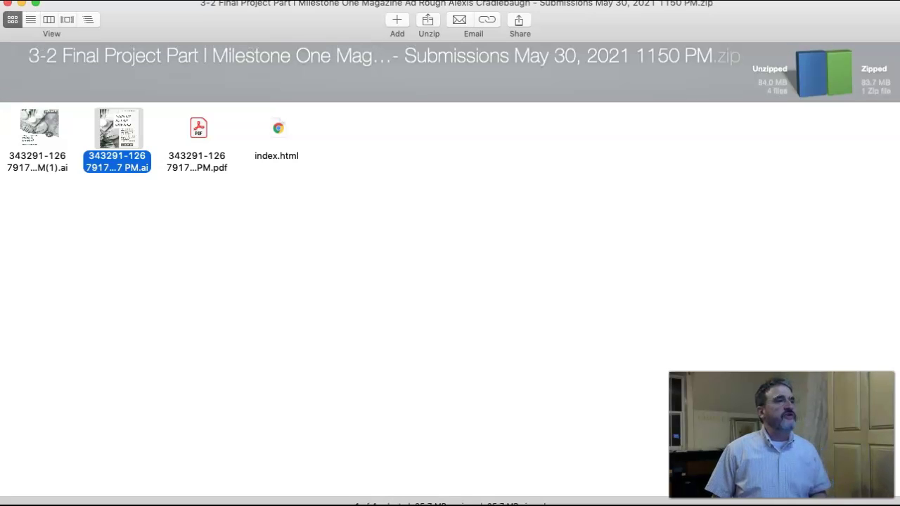
{"action": "left_click", "coordinate": [353, 250]}
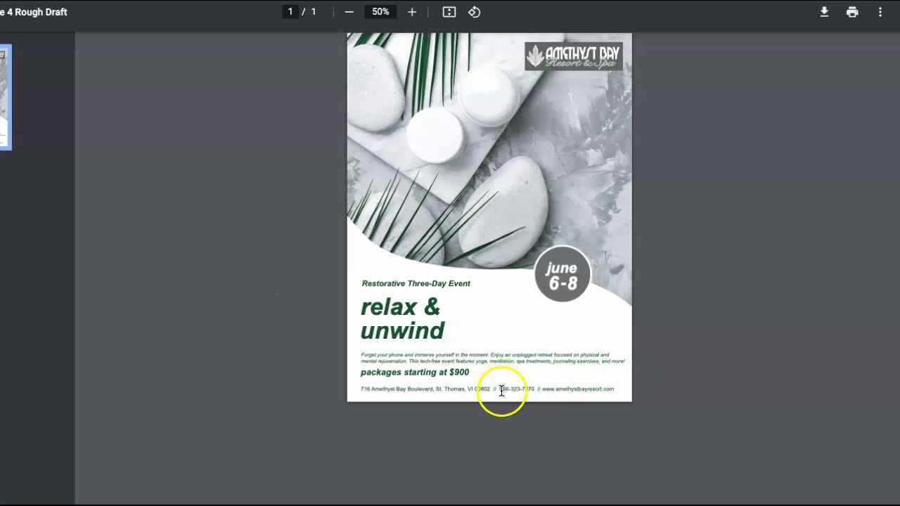
- Check the contact line in the rough draft PDF and the content of the text layer in the Illustrator ad
{"action": "left_click_drag", "start_coordinate": [360, 389], "coordinate": [617, 396]}
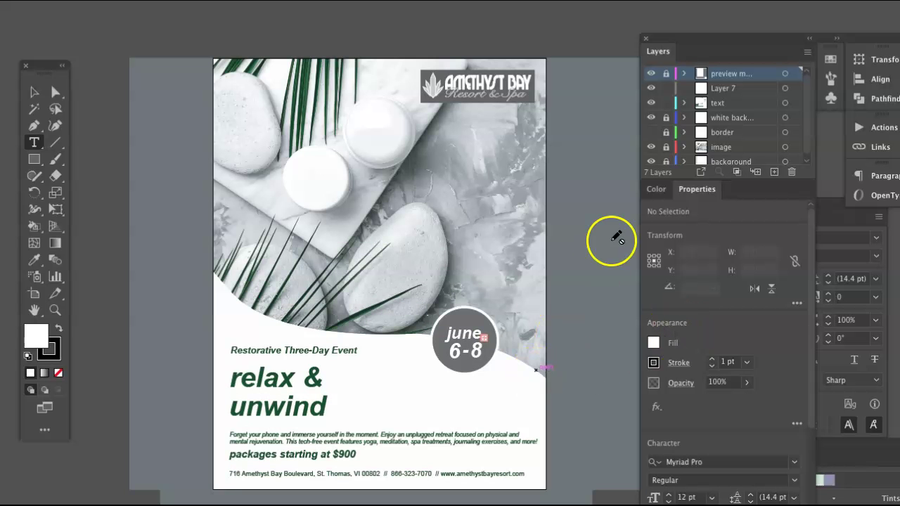
{"action": "left_click", "coordinate": [652, 104]}
{"action": "left_click", "coordinate": [652, 103]}
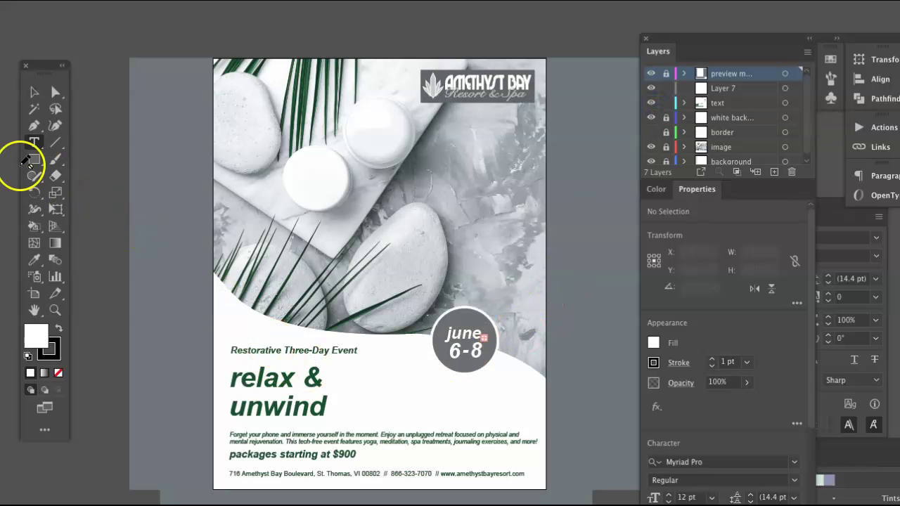
- Try to place the text cursor in the 6-8 date inside the grey circle with the Type tool
{"action": "left_click", "coordinate": [35, 143]}
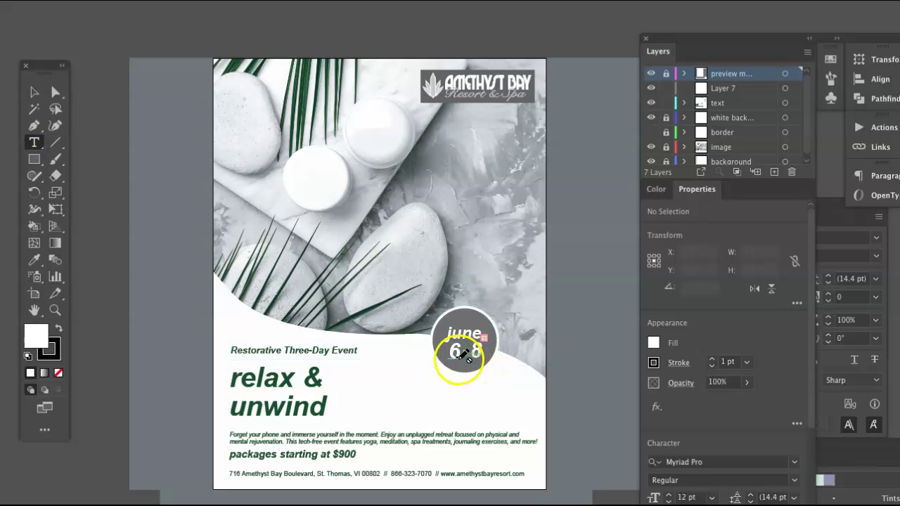
{"action": "left_click", "coordinate": [464, 348]}
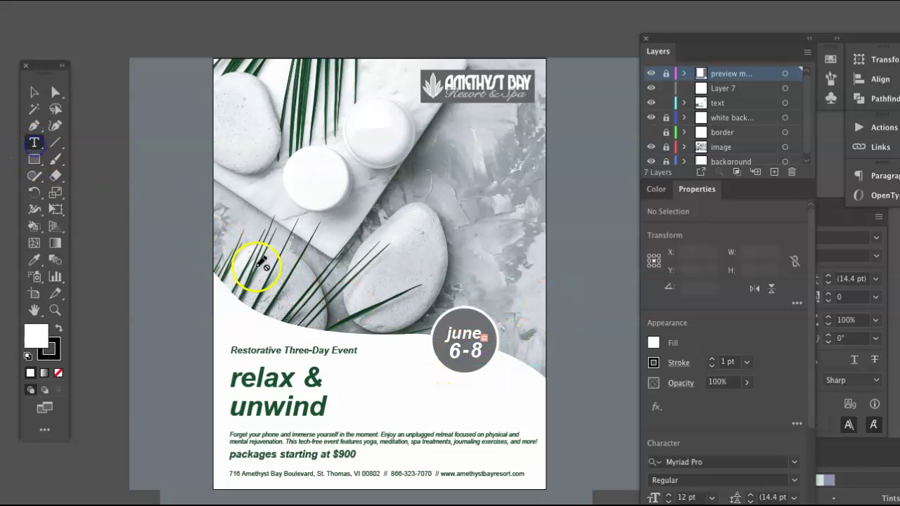
{"action": "left_click", "coordinate": [467, 353]}
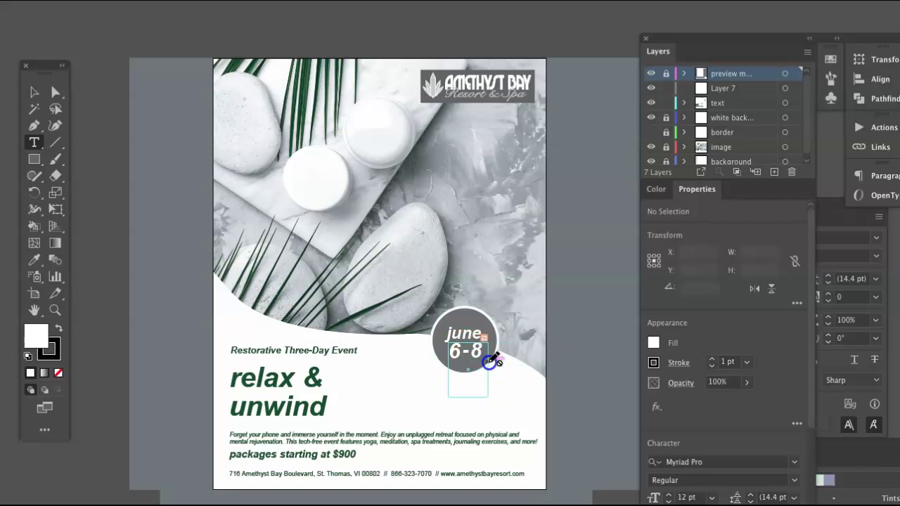
{"action": "left_click", "coordinate": [480, 355]}
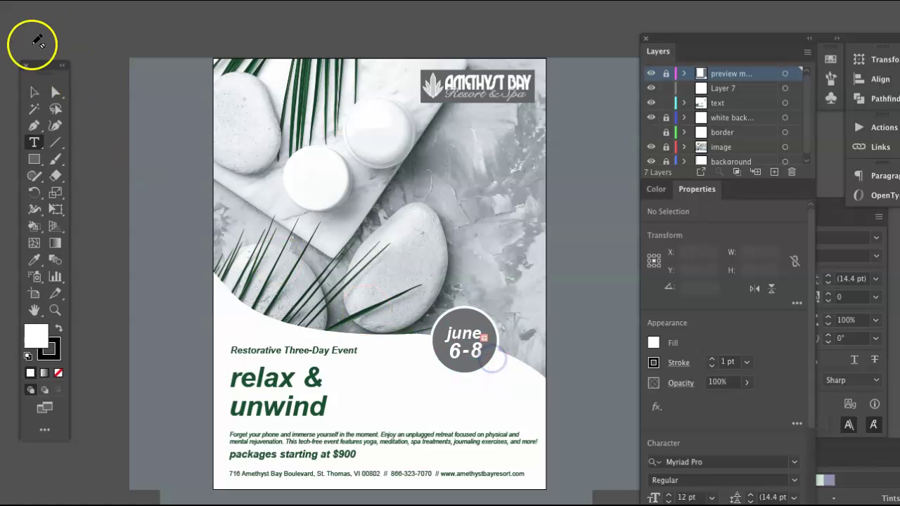
- Reposition the separate "6 -" and "8" text frames of the date within the grey circle
{"action": "left_click", "coordinate": [33, 92]}
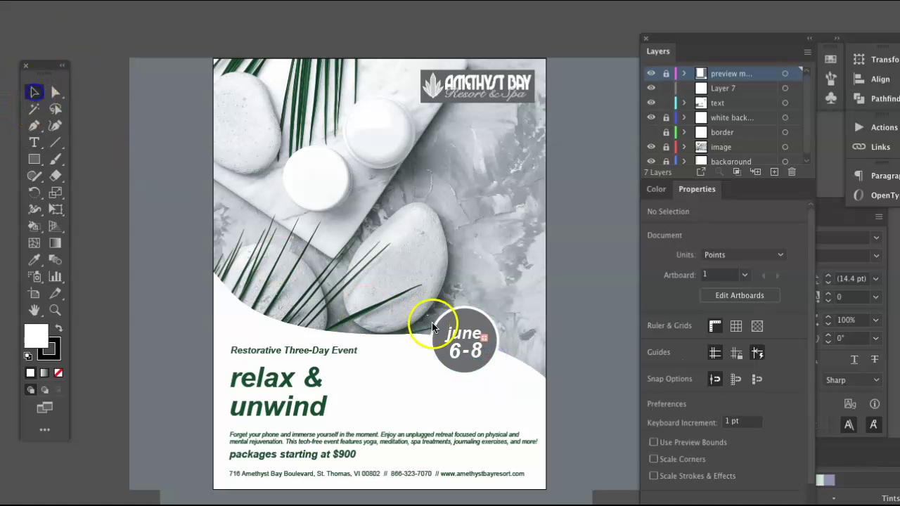
{"action": "left_click", "coordinate": [467, 359]}
{"action": "left_click_drag", "start_coordinate": [467, 359], "coordinate": [444, 415]}
{"action": "left_click", "coordinate": [469, 362]}
{"action": "mouse_move", "coordinate": [472, 363]}
{"action": "left_mouse_down"}
{"action": "mouse_move", "coordinate": [441, 359]}
{"action": "mouse_move", "coordinate": [475, 359]}
{"action": "left_mouse_up"}
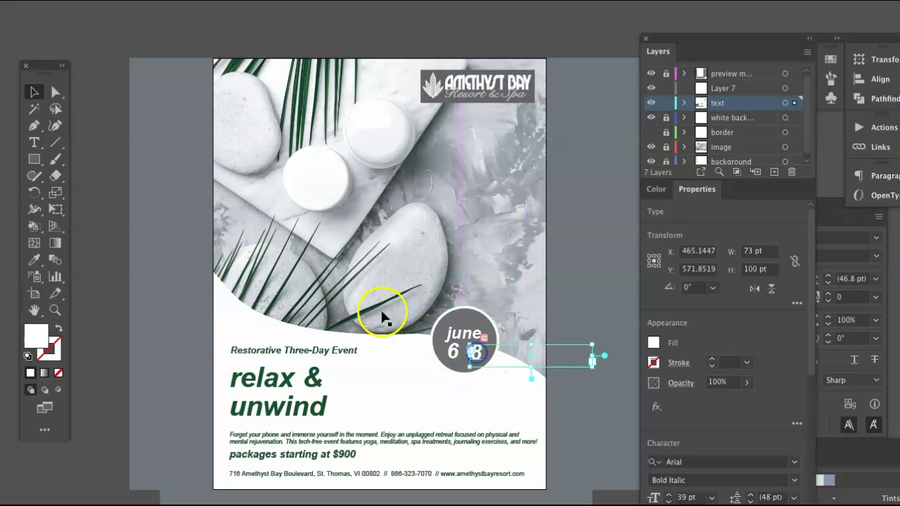
- Edit the spacing between the 6 and the dash in the date text
{"action": "double_click", "coordinate": [38, 145]}
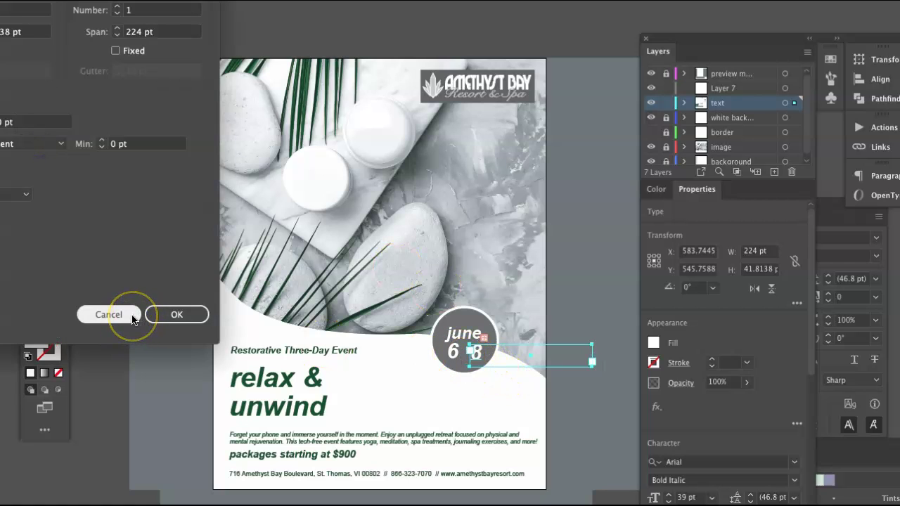
{"action": "left_click", "coordinate": [132, 314]}
{"action": "left_click", "coordinate": [453, 355]}
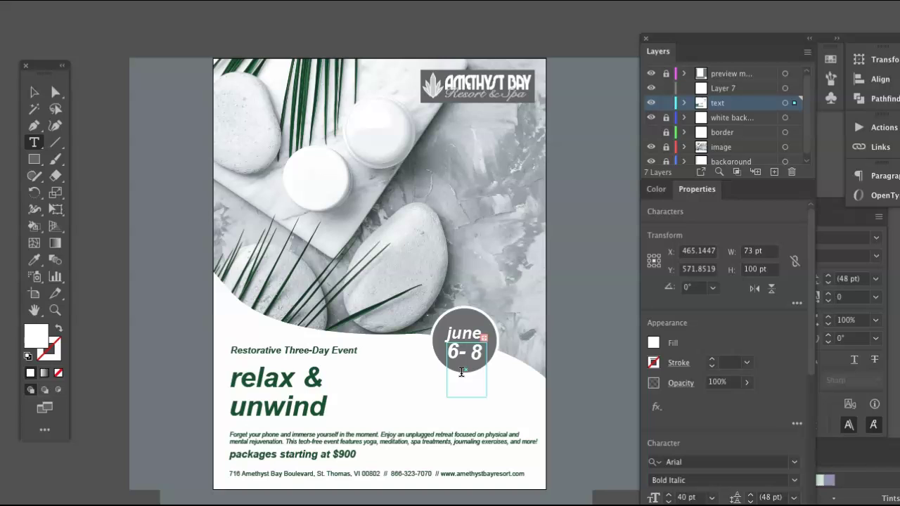
{"action": "left_click", "coordinate": [461, 362]}
{"action": "left_click", "coordinate": [468, 363]}
{"action": "left_click", "coordinate": [497, 358]}
- Move the "8" text frame up slightly to line up with the "6 -" text of the date
{"action": "left_click", "coordinate": [33, 93]}
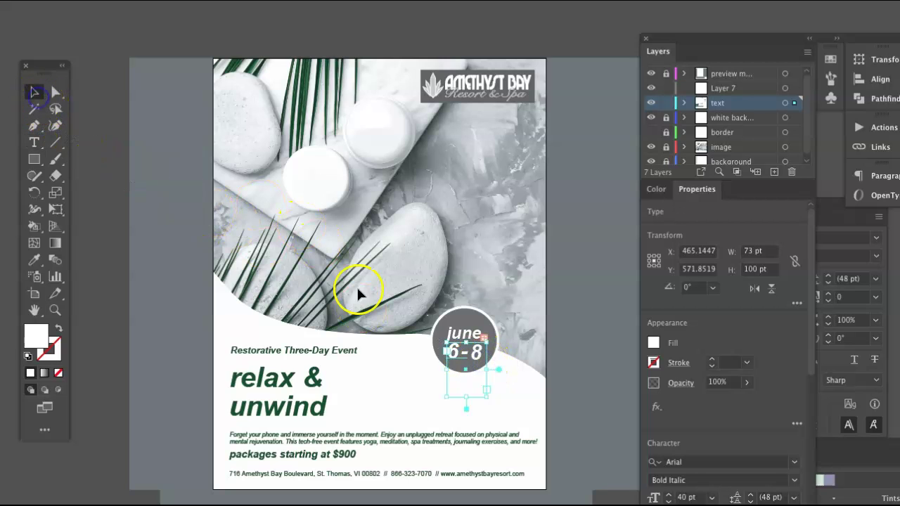
{"action": "left_click", "coordinate": [489, 362]}
{"action": "left_click_drag", "start_coordinate": [489, 362], "coordinate": [479, 357]}
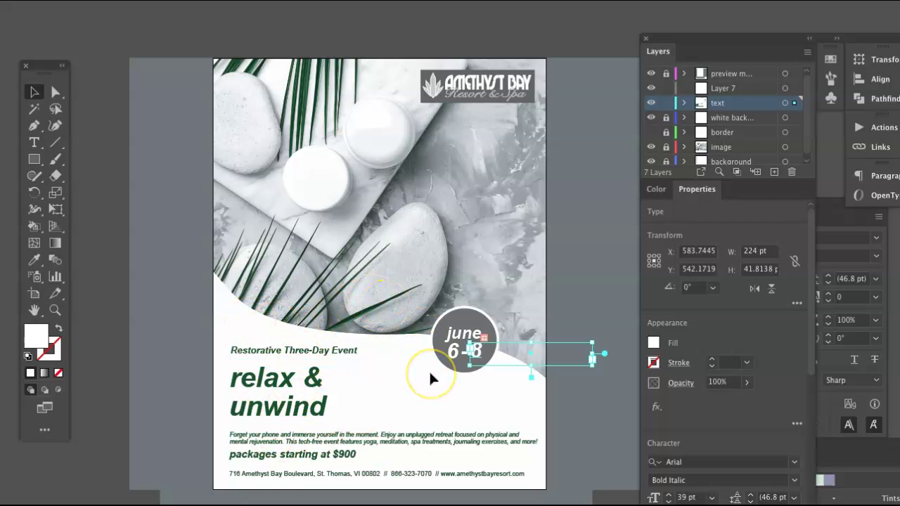
- Try a purple hue of about 264° for the fill of the grey date circle
{"action": "left_click", "coordinate": [450, 321]}
{"action": "left_click", "coordinate": [34, 338]}
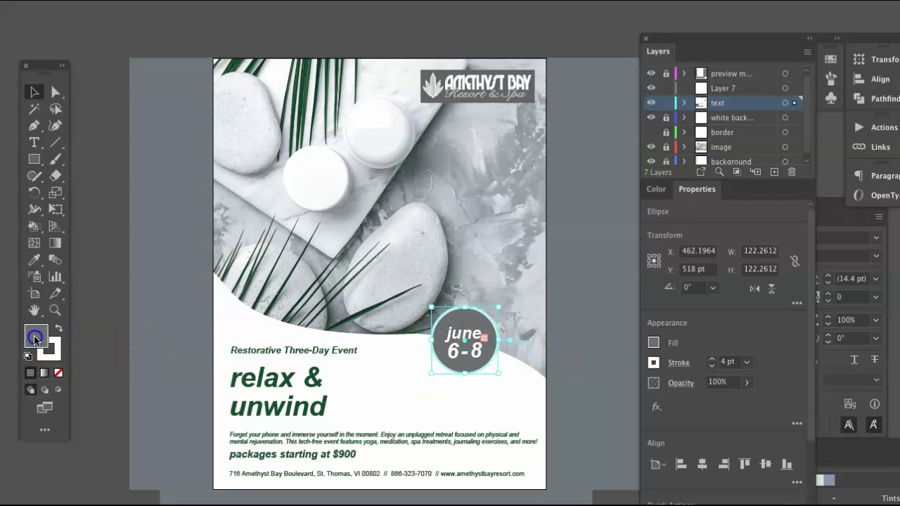
{"action": "double_click", "coordinate": [33, 339]}
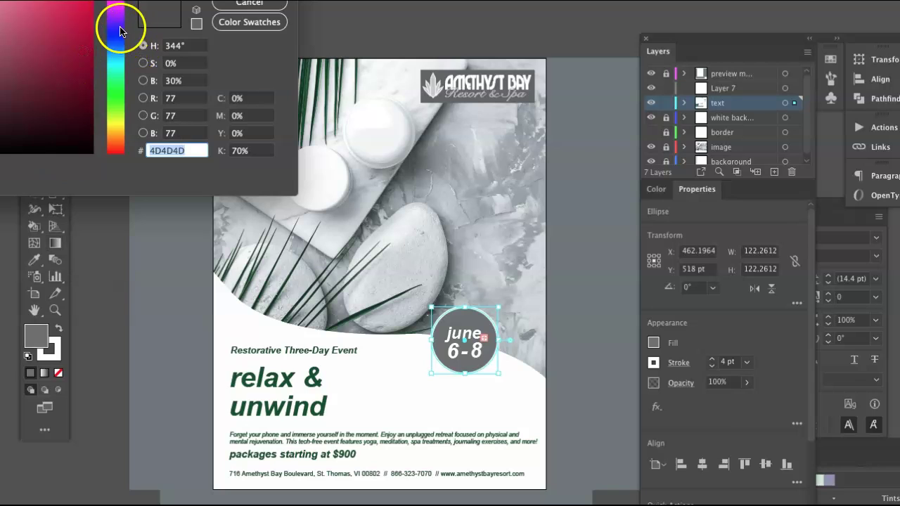
{"action": "left_click", "coordinate": [118, 26]}
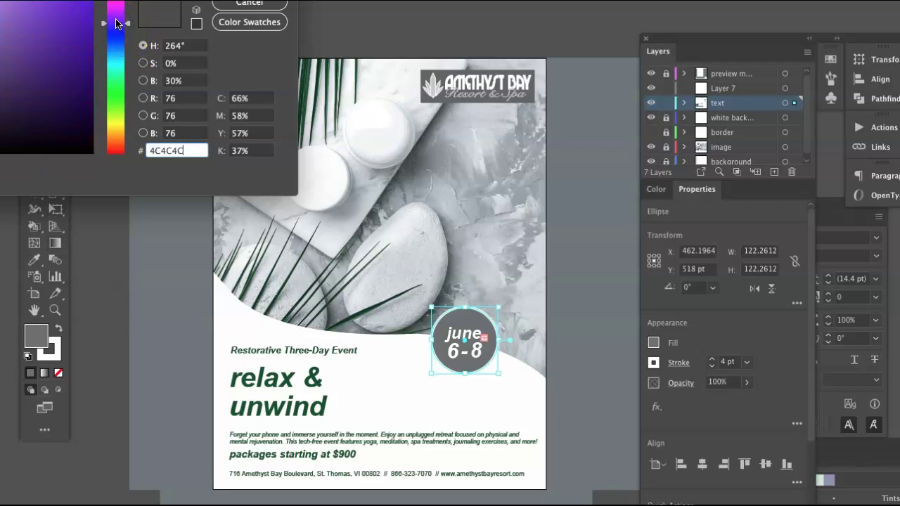
{"action": "left_click_drag", "start_coordinate": [118, 24], "coordinate": [129, 20]}
{"action": "key", "text": "Return"}
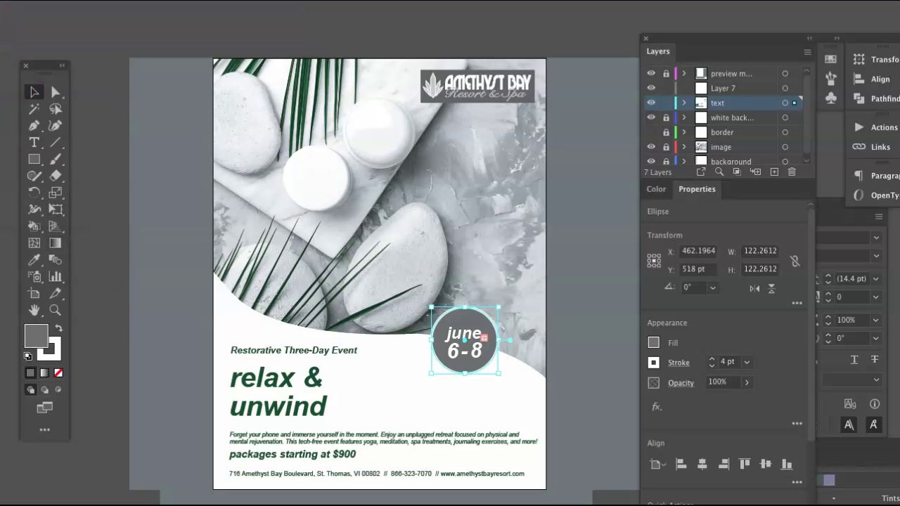
- Move the "6 -" text frame down and to the left, away from the "8" in the date
{"action": "left_click", "coordinate": [459, 370]}
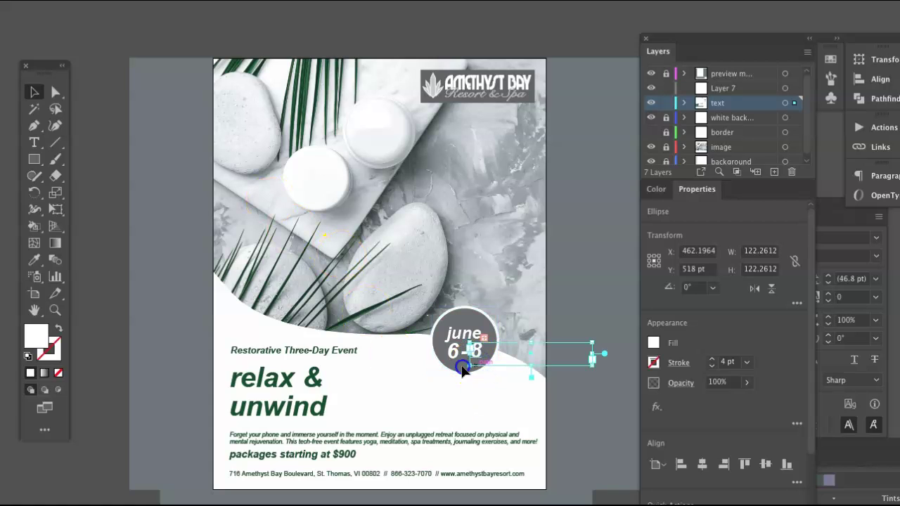
{"action": "left_click_drag", "start_coordinate": [461, 370], "coordinate": [438, 374]}
- Set the date circle's fill to #494949 with a hue of 269°
{"action": "left_click", "coordinate": [458, 321]}
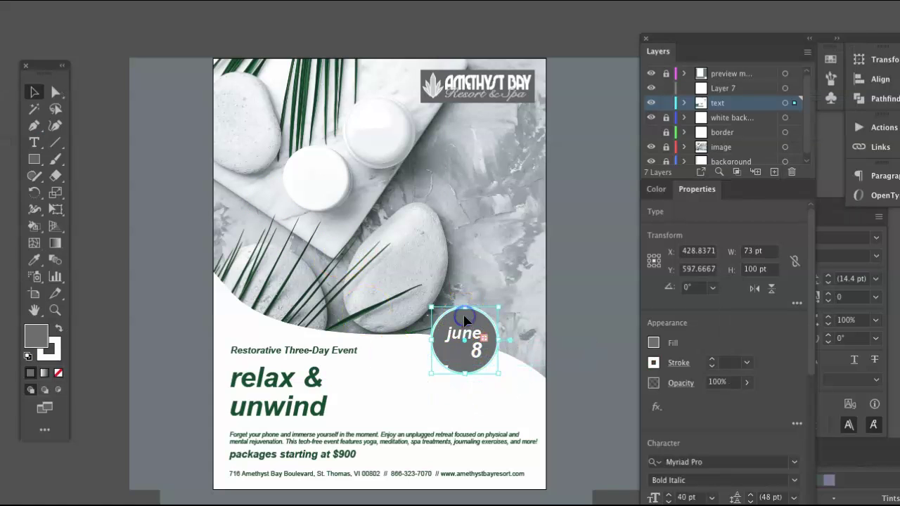
{"action": "double_click", "coordinate": [36, 336]}
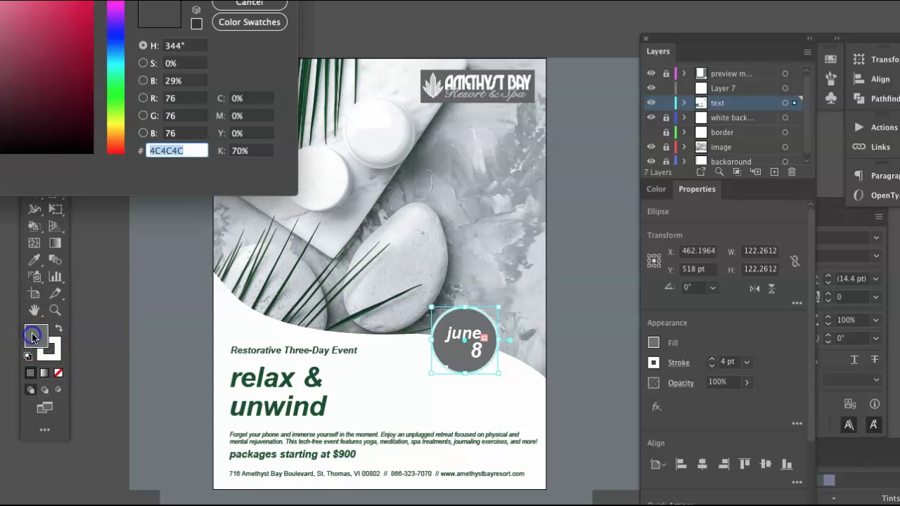
{"action": "left_click_drag", "start_coordinate": [115, 17], "coordinate": [118, 26]}
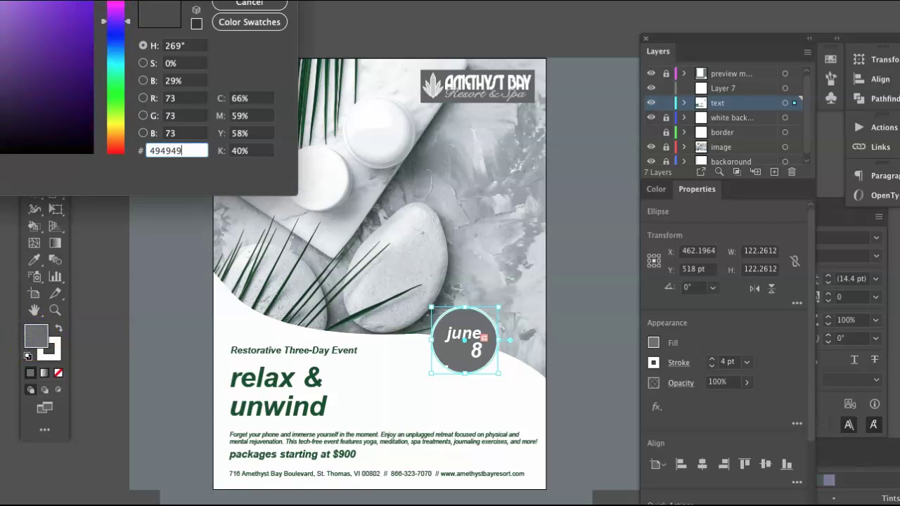
{"action": "key", "text": "Return"}
- Select the "8" text frame of the date
{"action": "left_click_drag", "start_coordinate": [519, 356], "coordinate": [542, 355]}
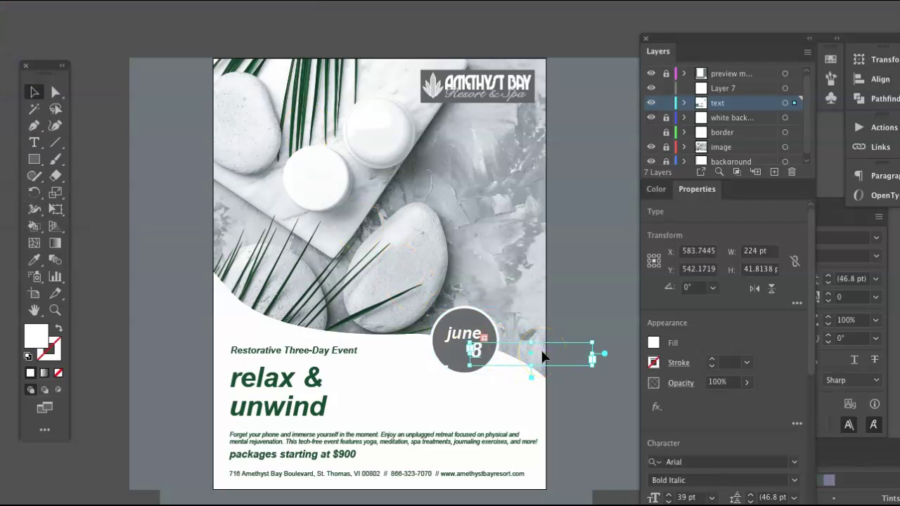